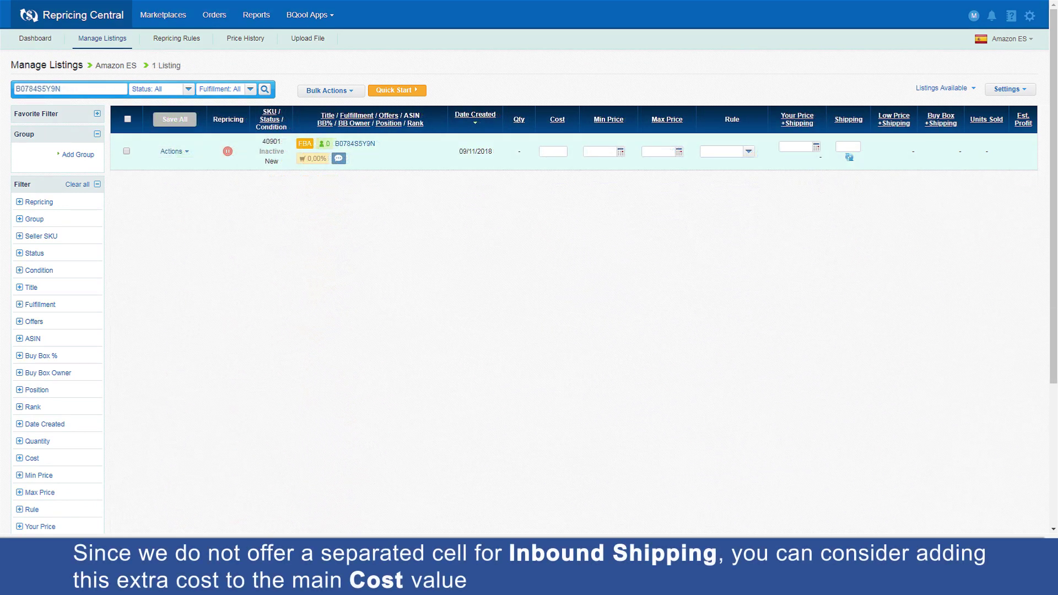
# Open the Min Price profit calculator from the Amazon ES listing's Min Price cell.
pyautogui.click(621, 152)
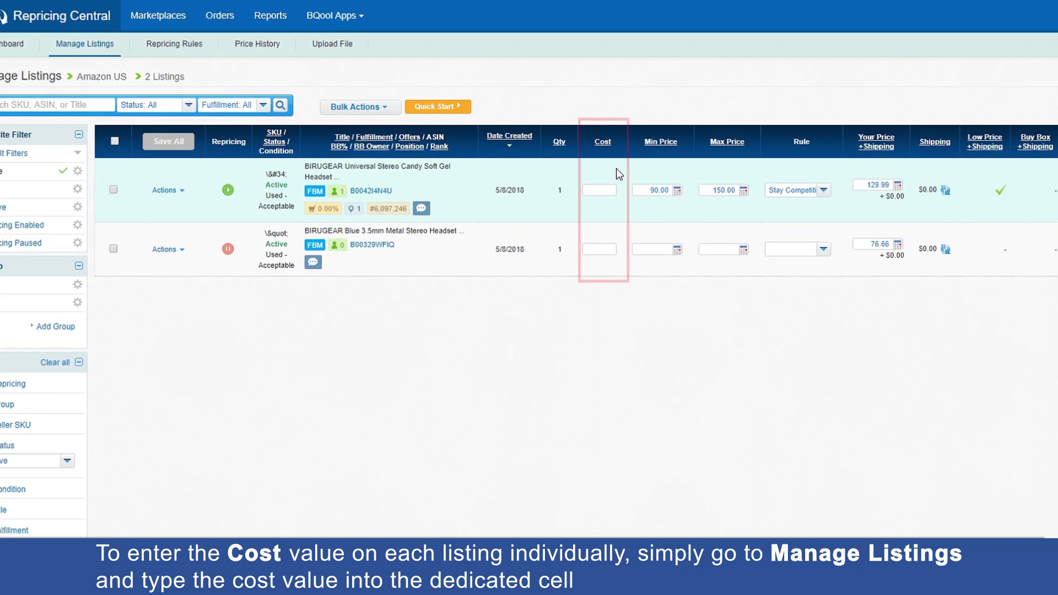
# Give the first Amazon US listing a cost of 20 and save its Min Price profit calculation.
pyautogui.click(616, 190)
pyautogui.write('20')
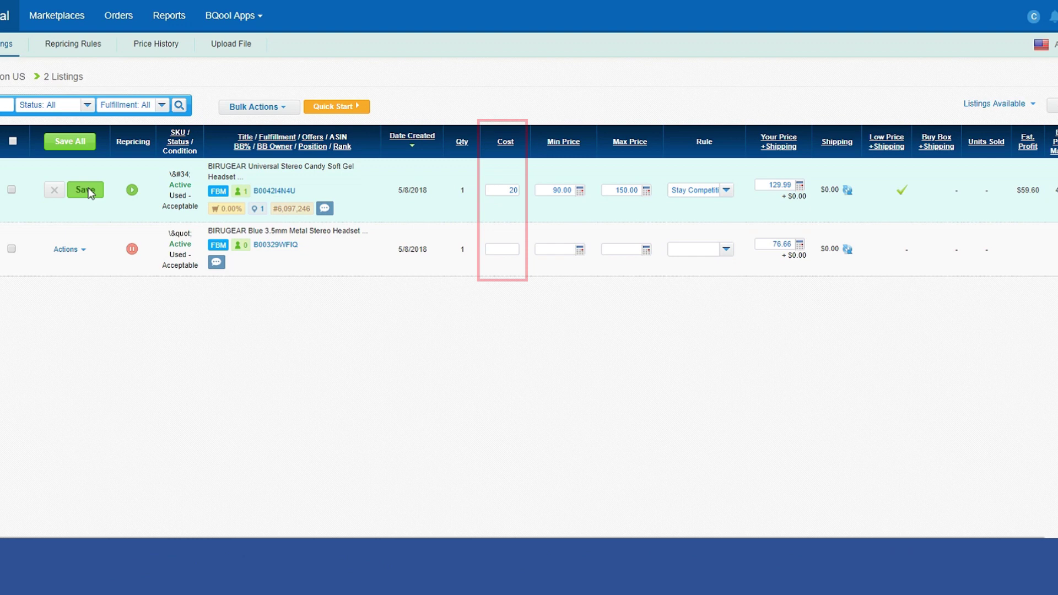
pyautogui.click(86, 189)
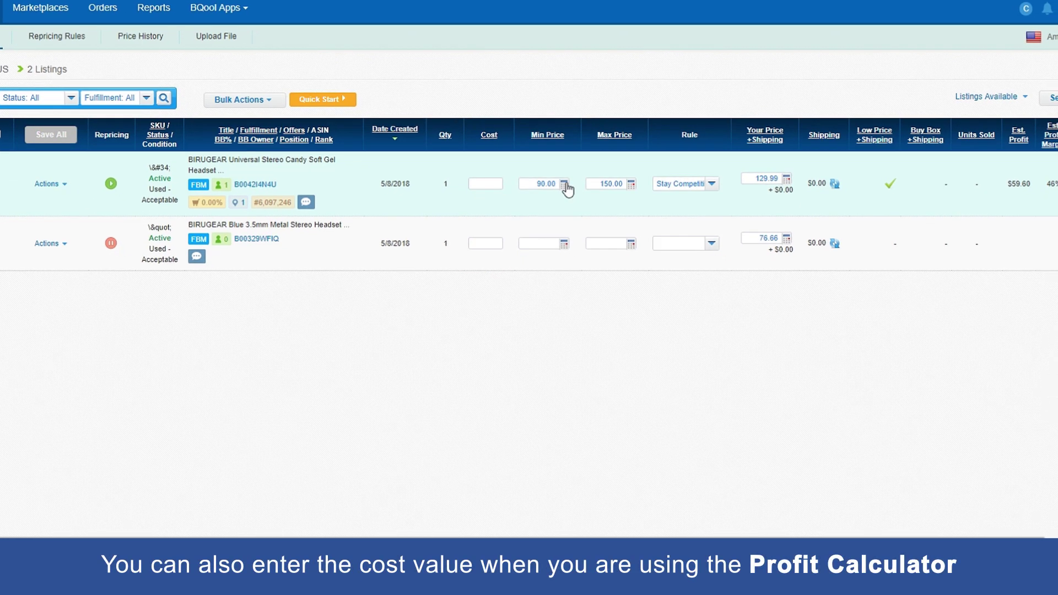
pyautogui.click(576, 190)
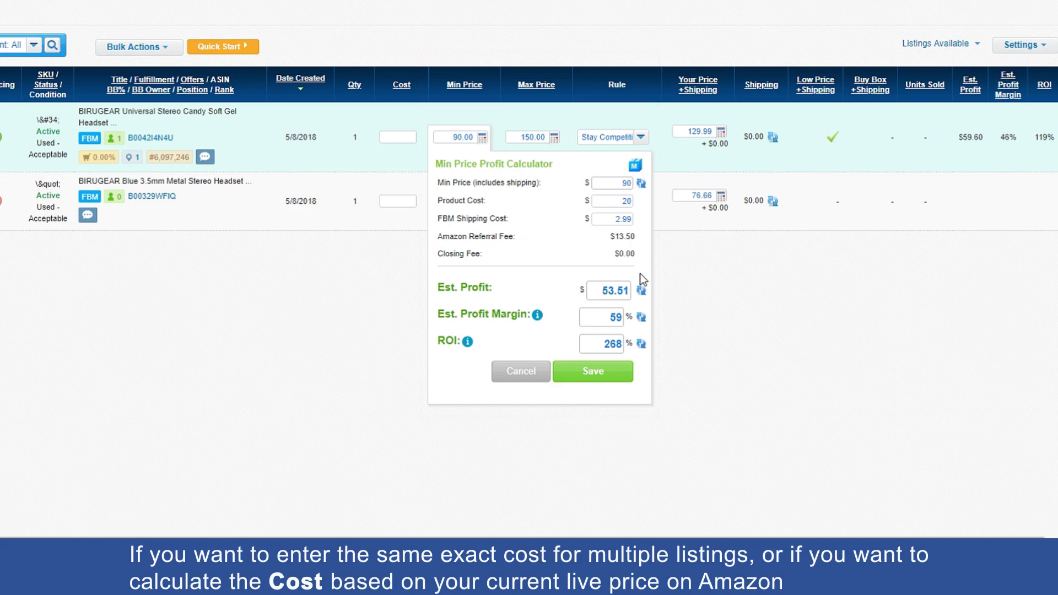
pyautogui.click(599, 378)
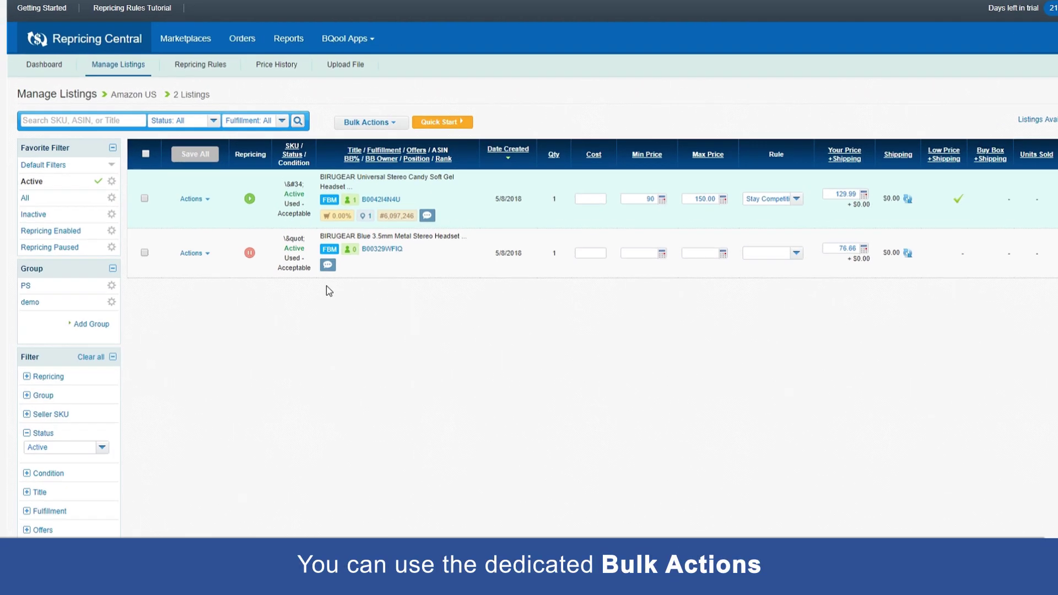
# Select both Amazon US listings and start a Bulk Actions Set Cost.
pyautogui.click(145, 199)
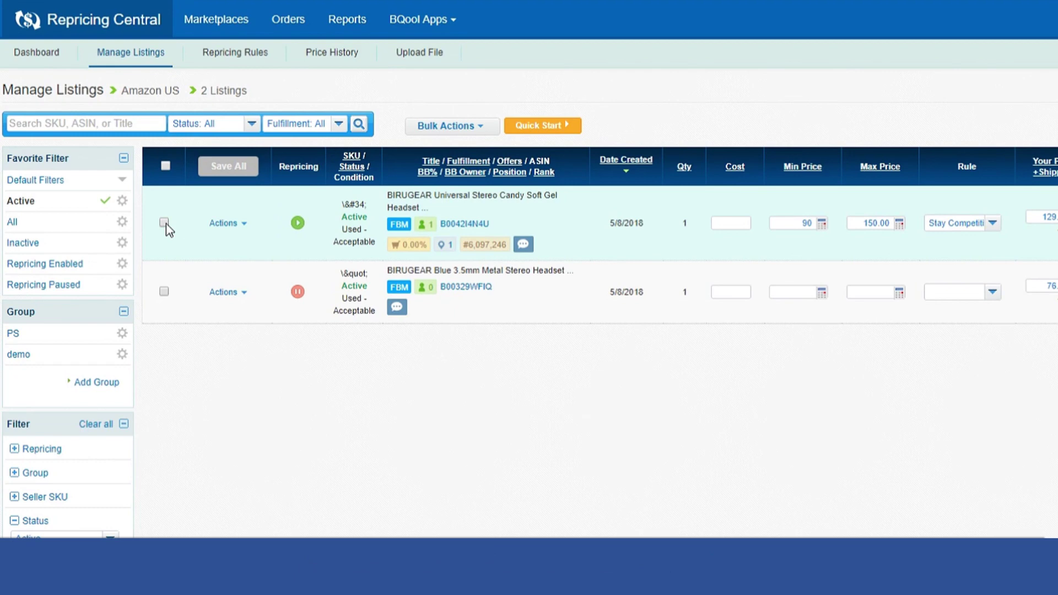
pyautogui.click(164, 291)
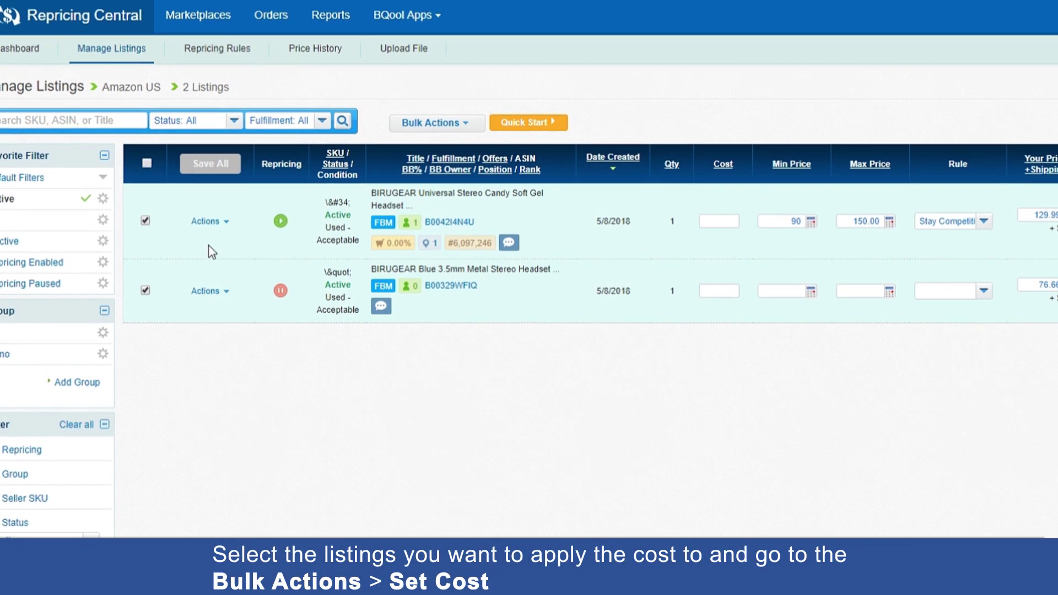
pyautogui.click(432, 123)
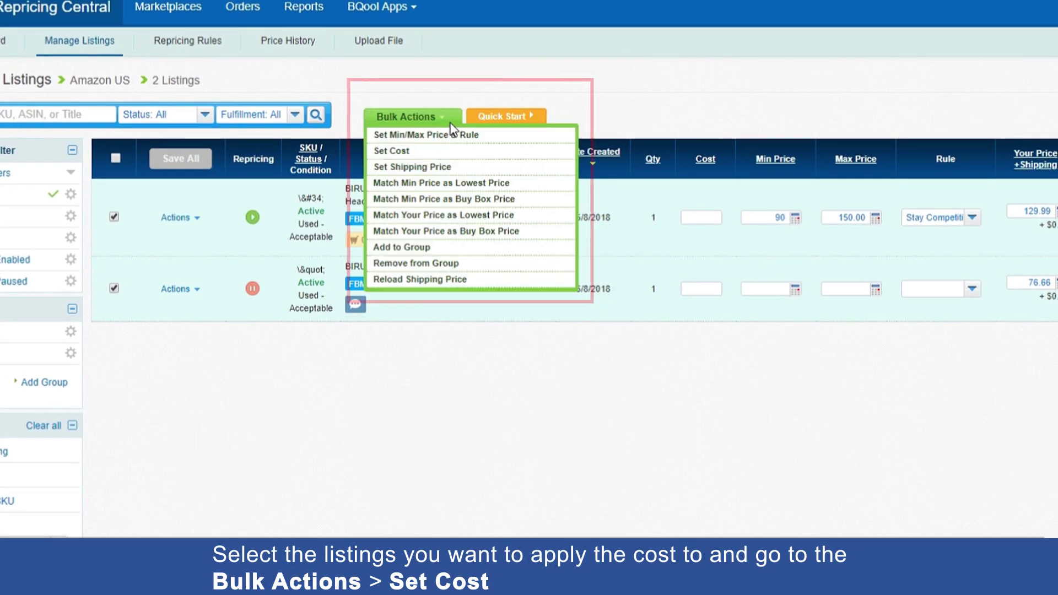
pyautogui.click(456, 155)
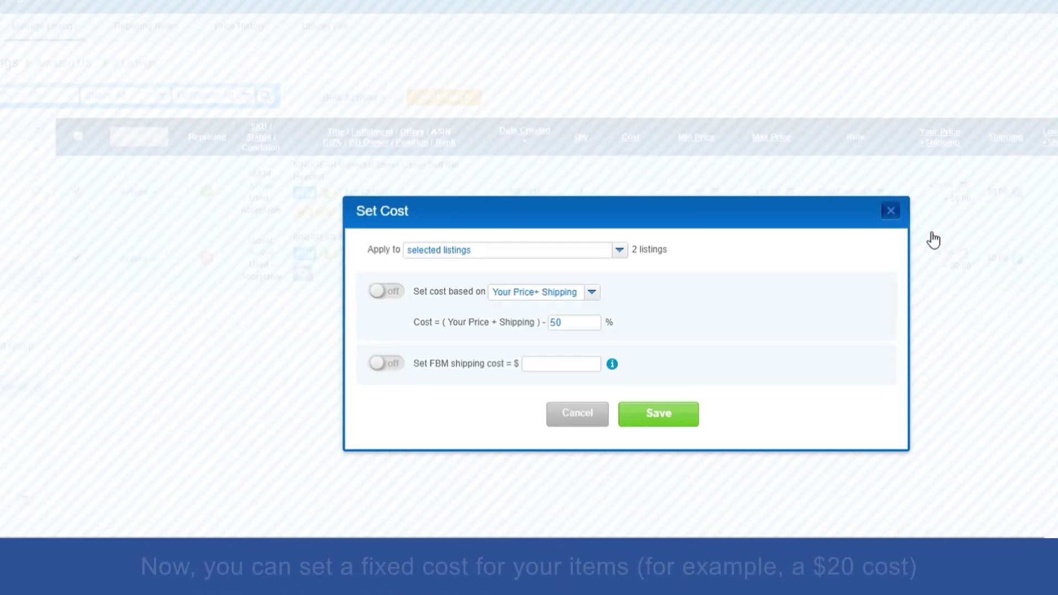
# Try a Fixed Price cost of 20, then switch the cost basis back to Your Price + Shipping.
pyautogui.click(500, 253)
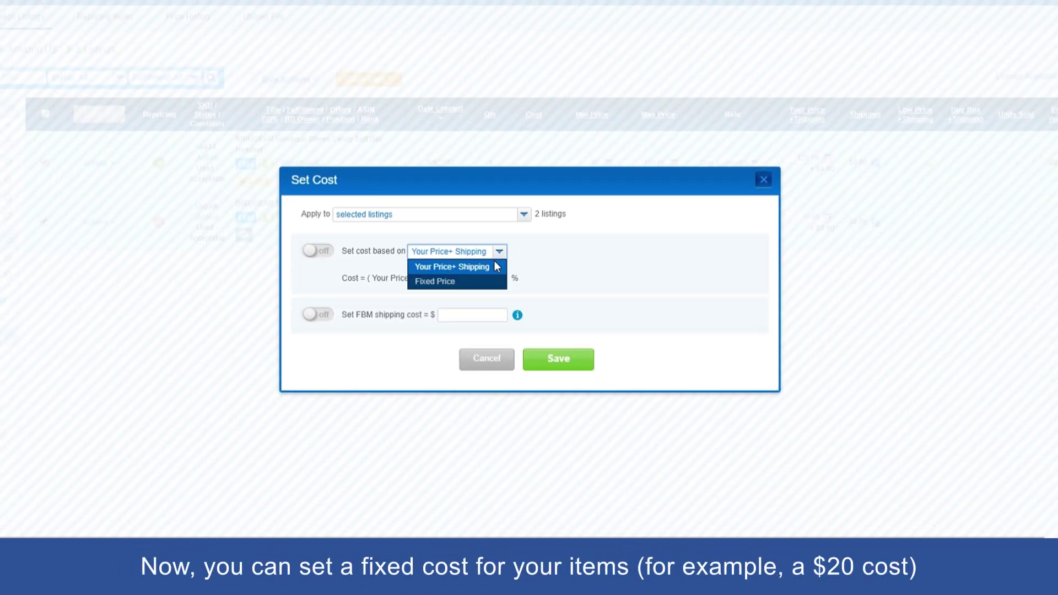
pyautogui.click(479, 283)
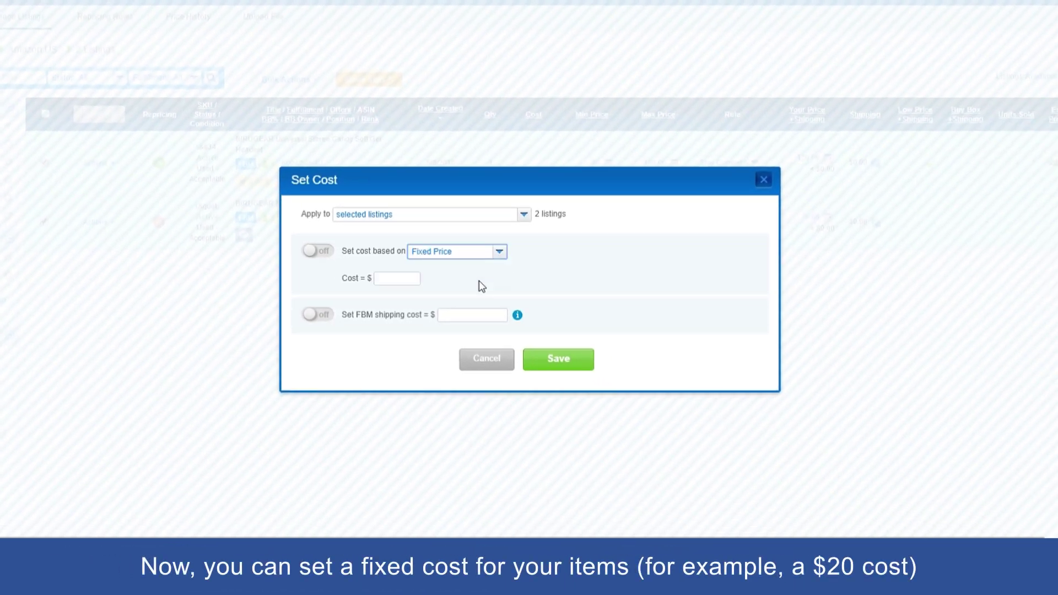
pyautogui.click(415, 279)
pyautogui.write('20')
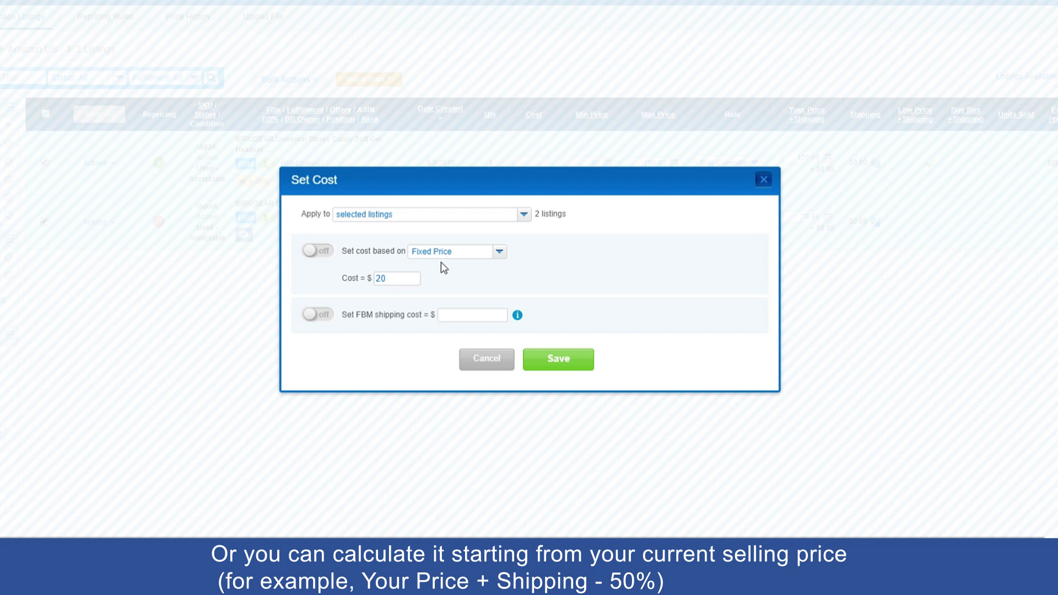
pyautogui.click(466, 253)
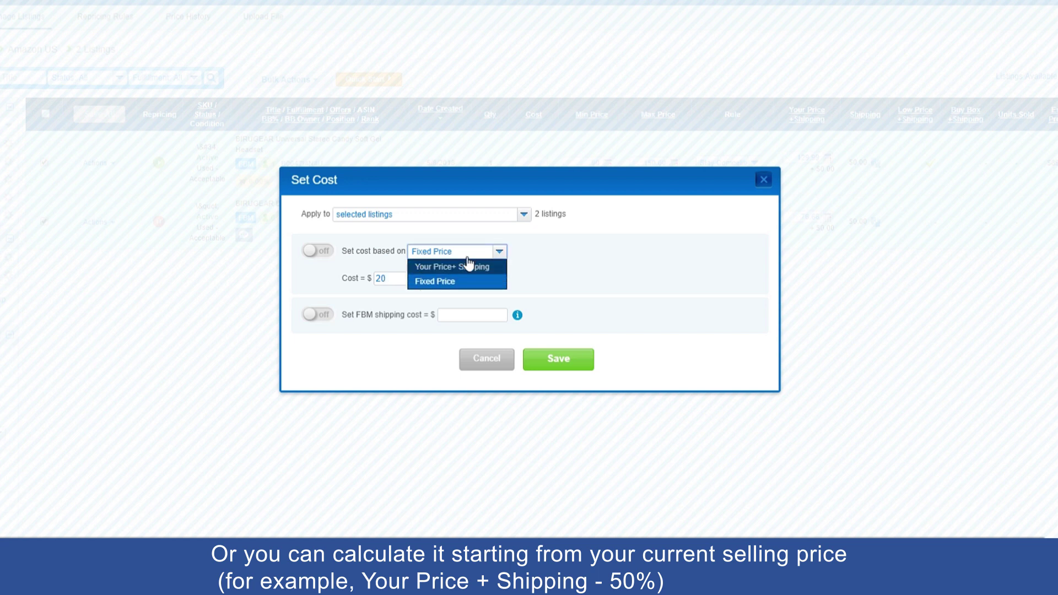
pyautogui.click(468, 263)
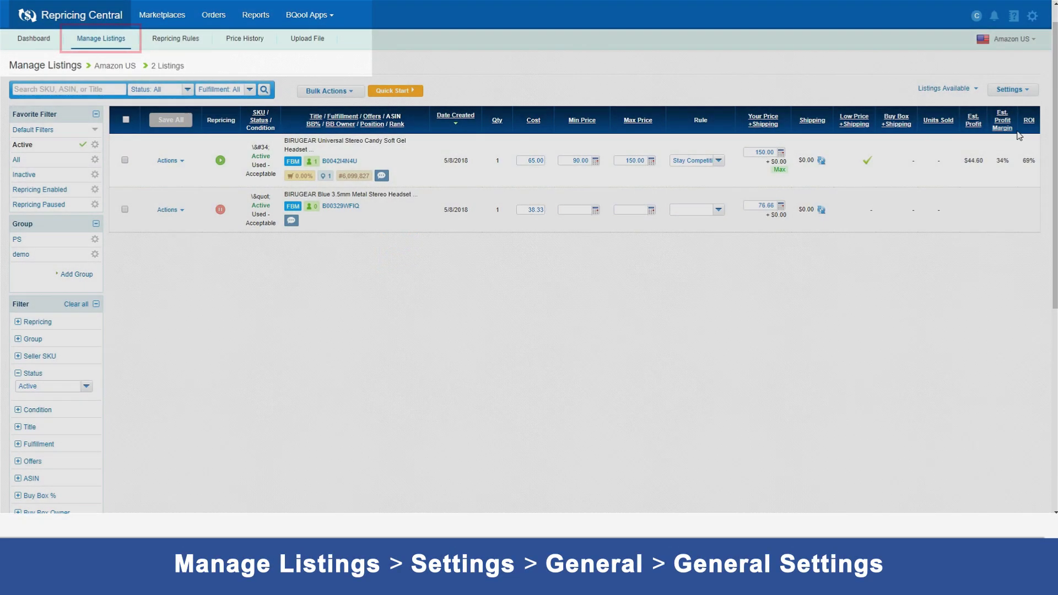
# In General Settings, toggle the InventoryLab Integration and dismiss its confirmation alert.
pyautogui.click(1017, 91)
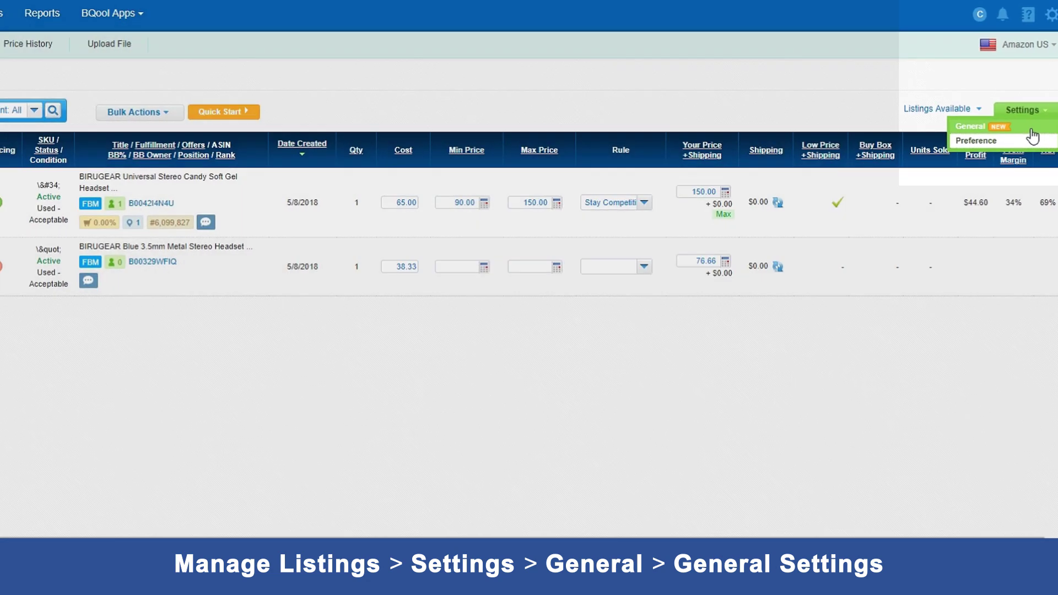
pyautogui.click(1022, 135)
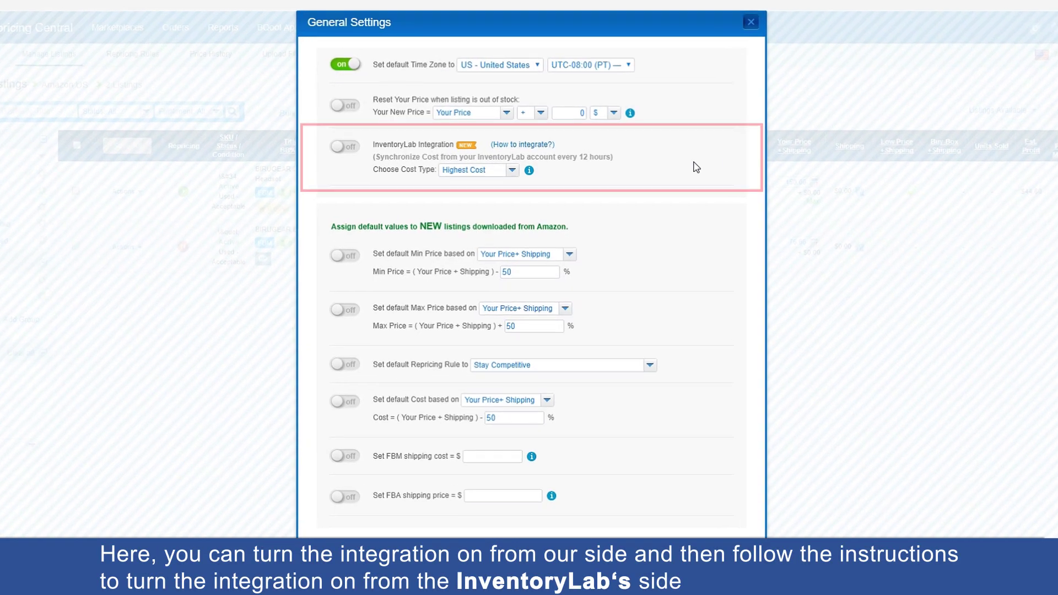
pyautogui.click(344, 146)
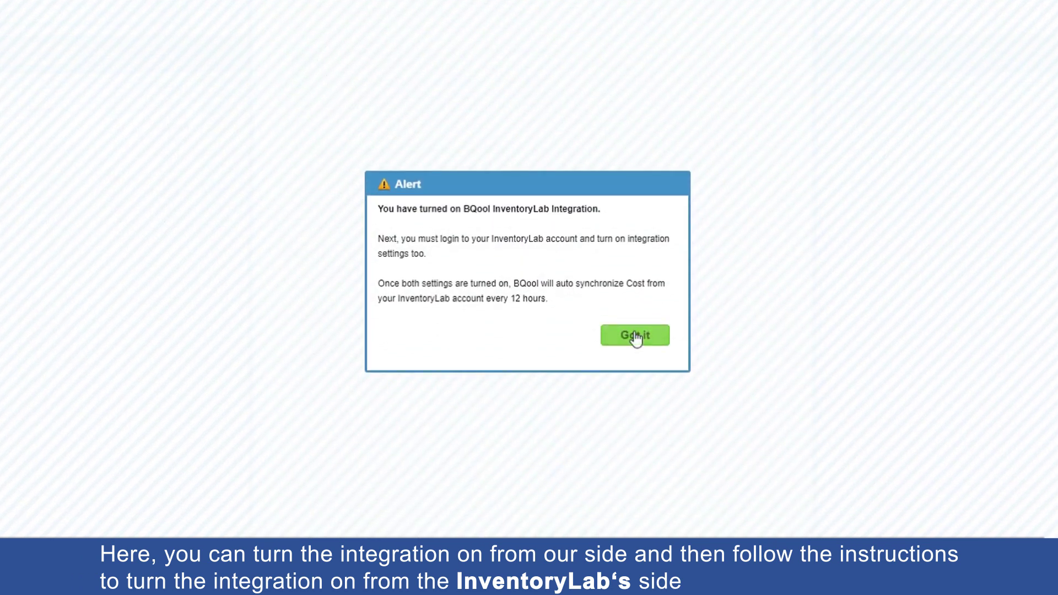
pyautogui.click(636, 337)
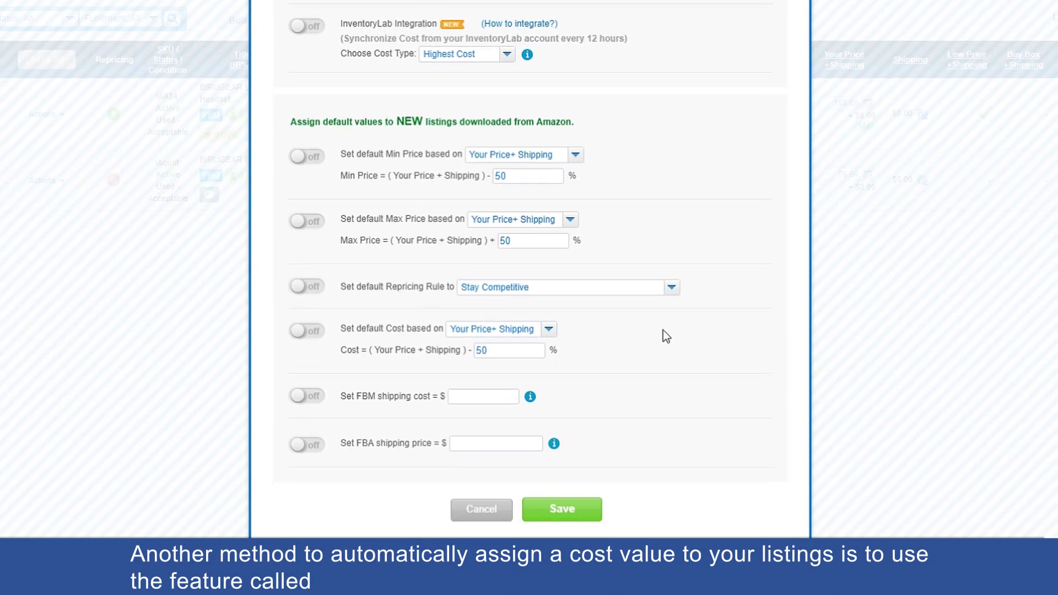
# Set the default cost for new listings to a Fixed Price of 20.
pyautogui.click(549, 331)
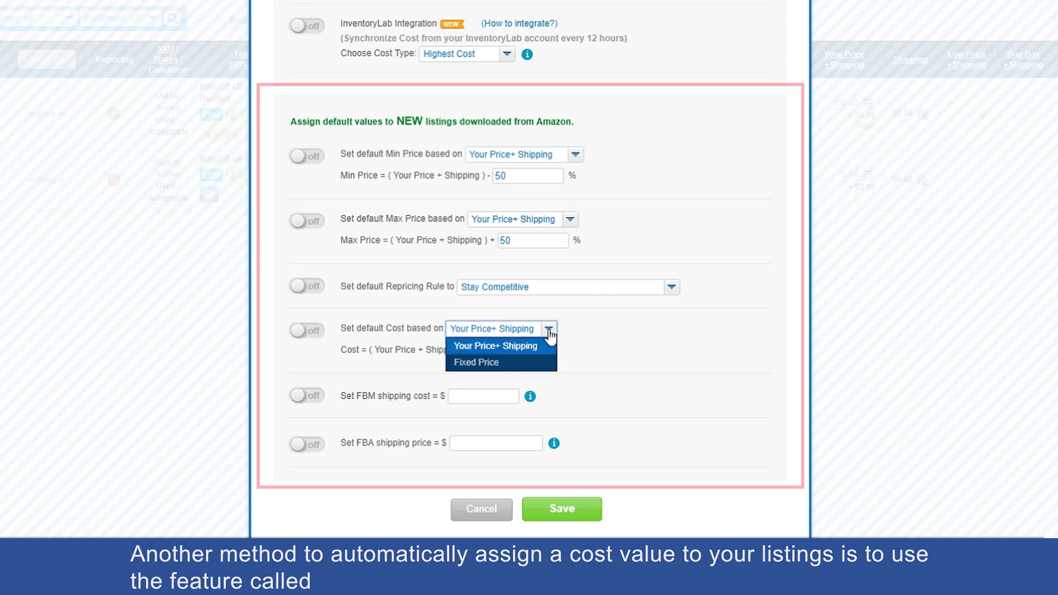
pyautogui.click(551, 366)
pyautogui.click(429, 347)
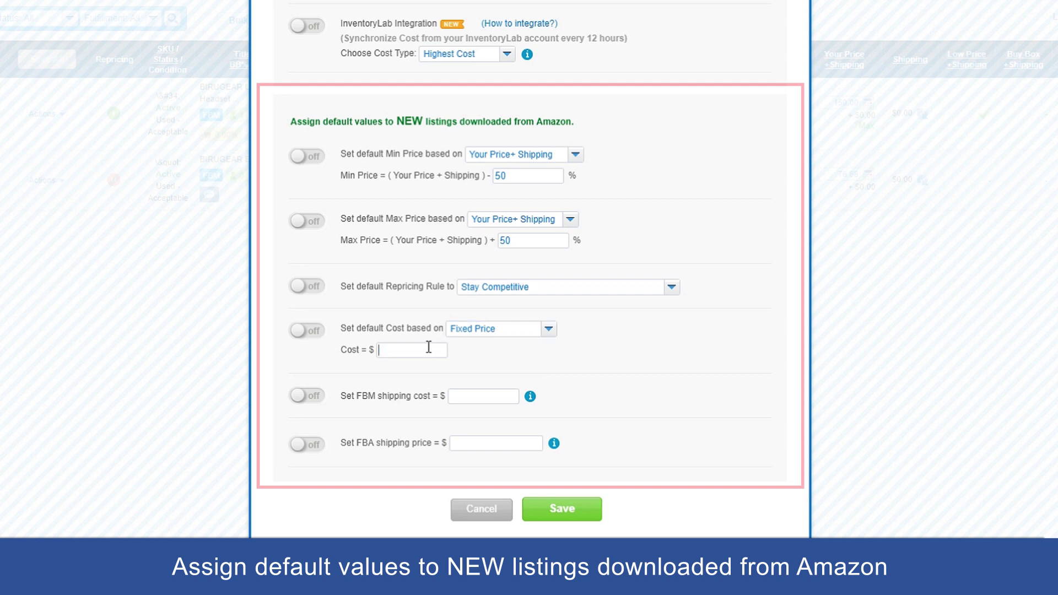
pyautogui.write('20')
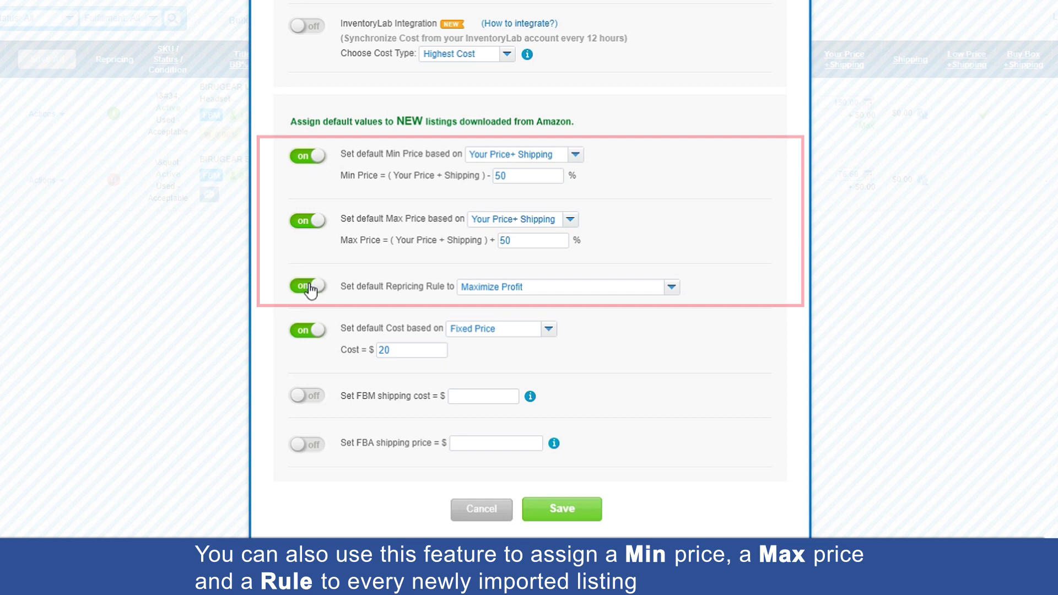
# Base the default Min Price on Cost + 20%, keeping Max Price on Your Price + Shipping.
pyautogui.click(576, 157)
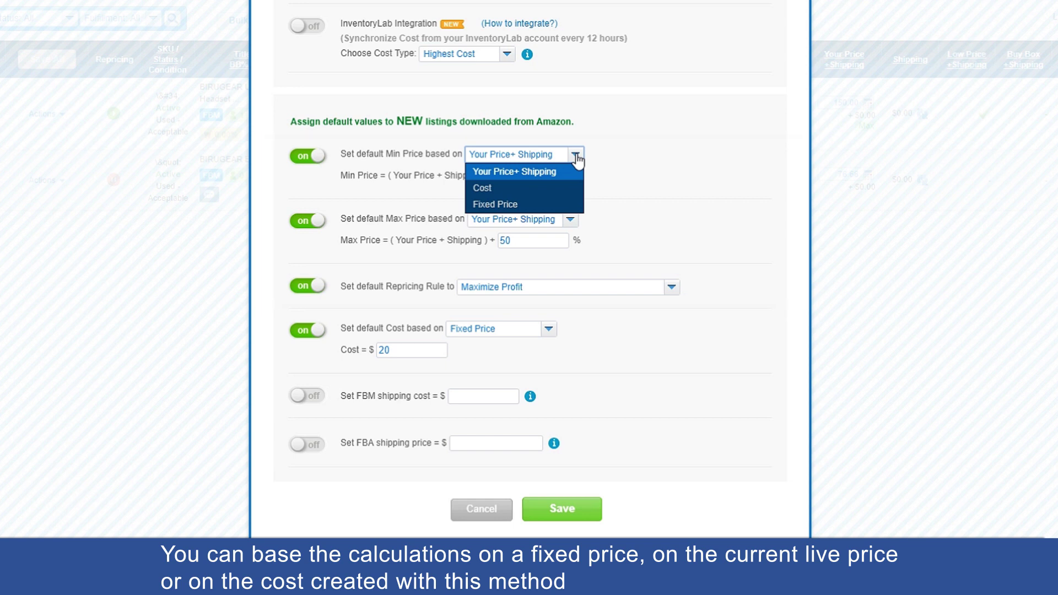
pyautogui.click(559, 185)
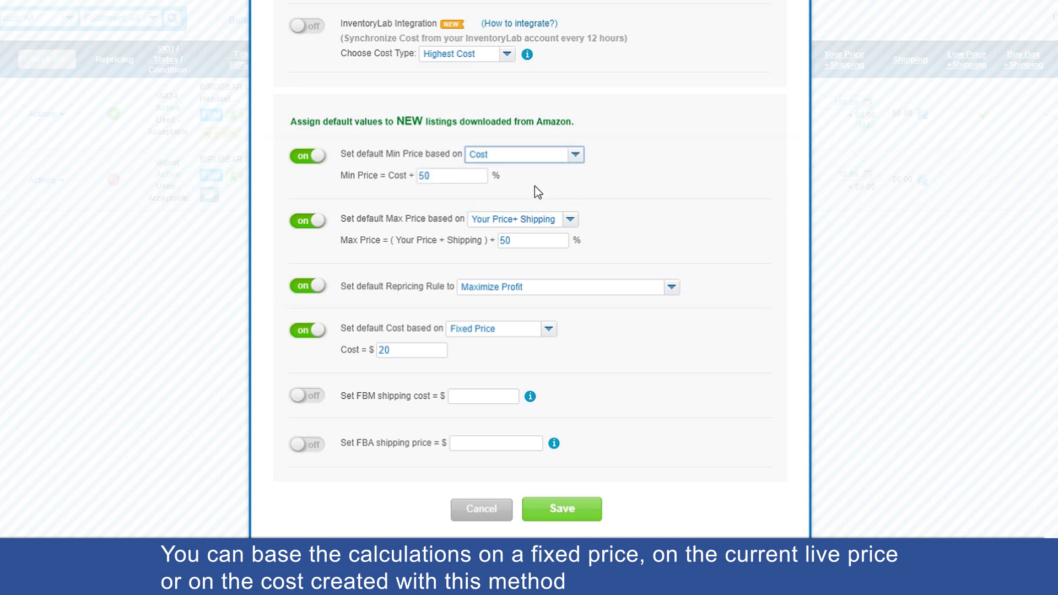
pyautogui.doubleClick(441, 176)
pyautogui.write('20')
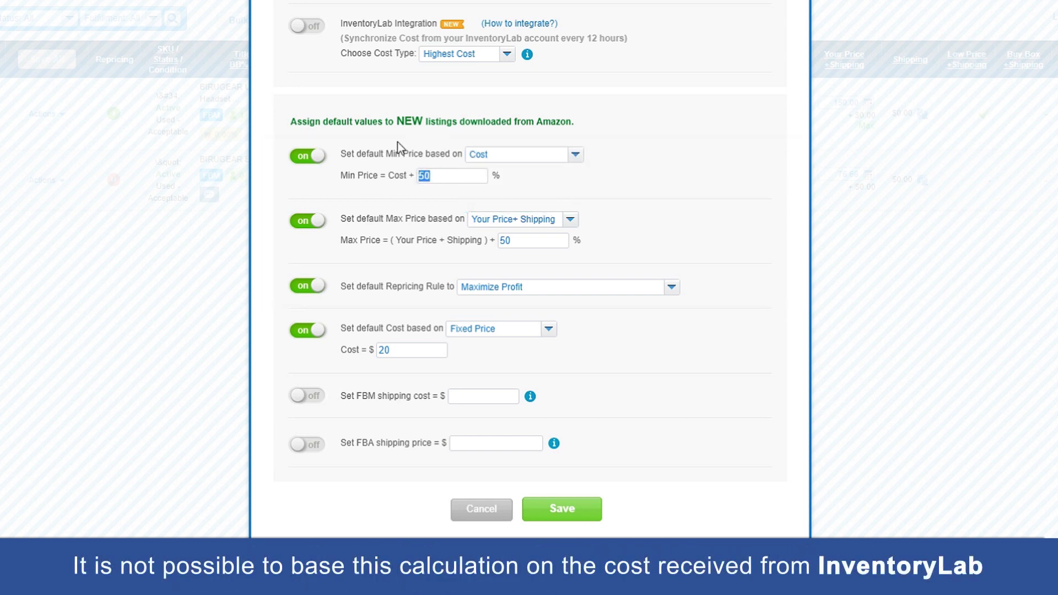
pyautogui.click(551, 222)
pyautogui.click(550, 222)
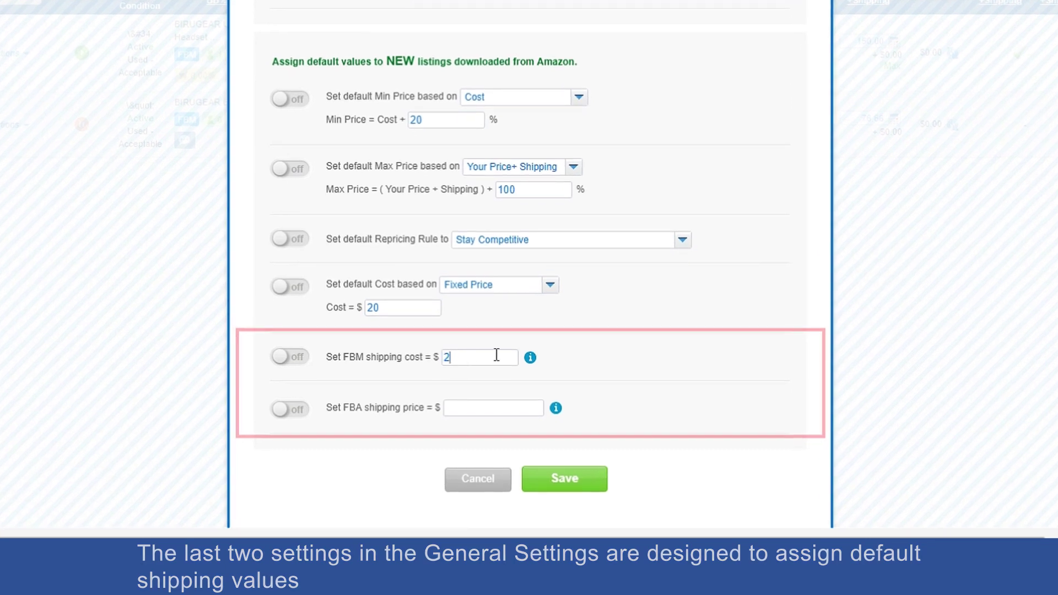
# Enable the default FBM shipping cost of 2 and FBA shipping price of 0.
pyautogui.moveTo(531, 358)
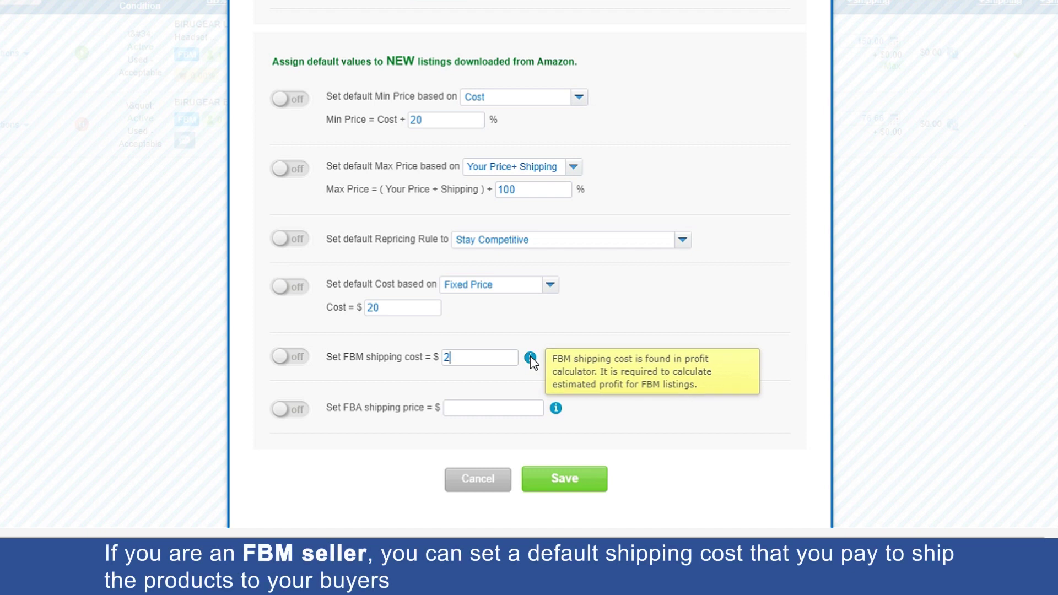
pyautogui.click(305, 365)
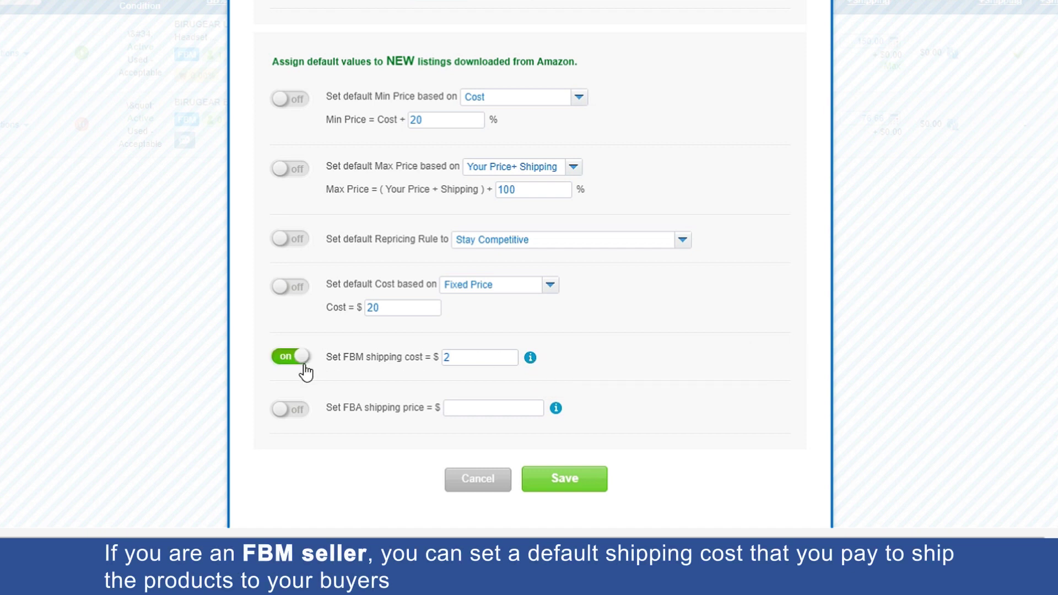
pyautogui.click(472, 409)
pyautogui.write('0')
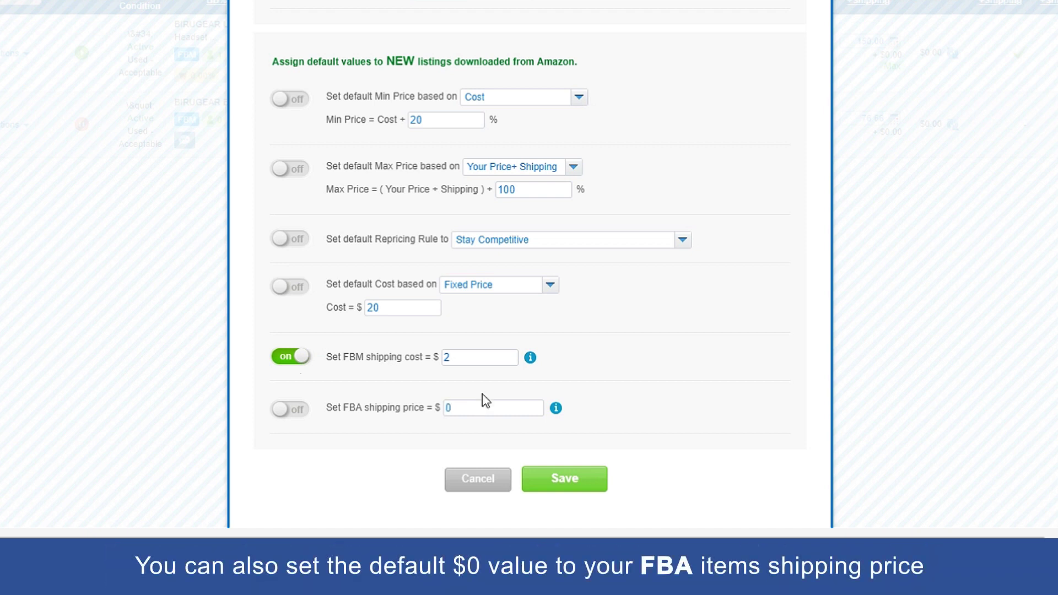
pyautogui.moveTo(556, 408)
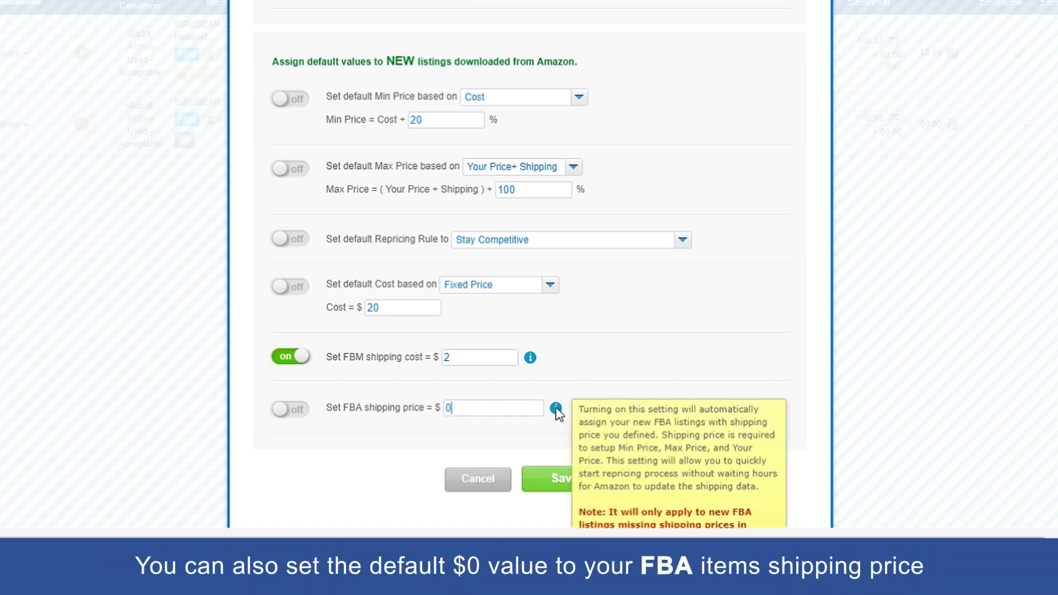
pyautogui.click(297, 410)
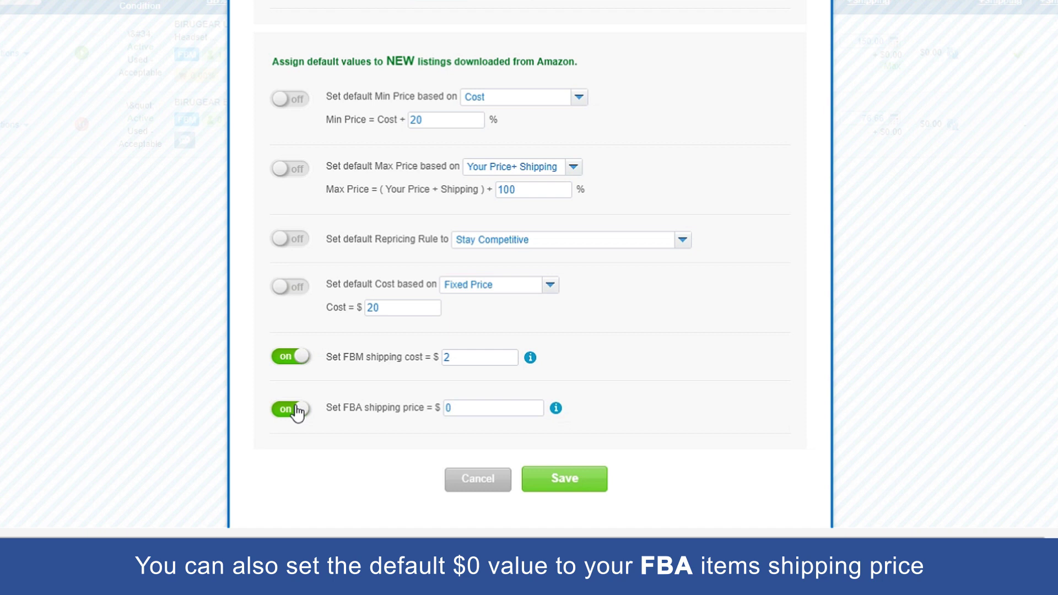
# Save the General Settings with the new-listing defaults.
pyautogui.click(566, 480)
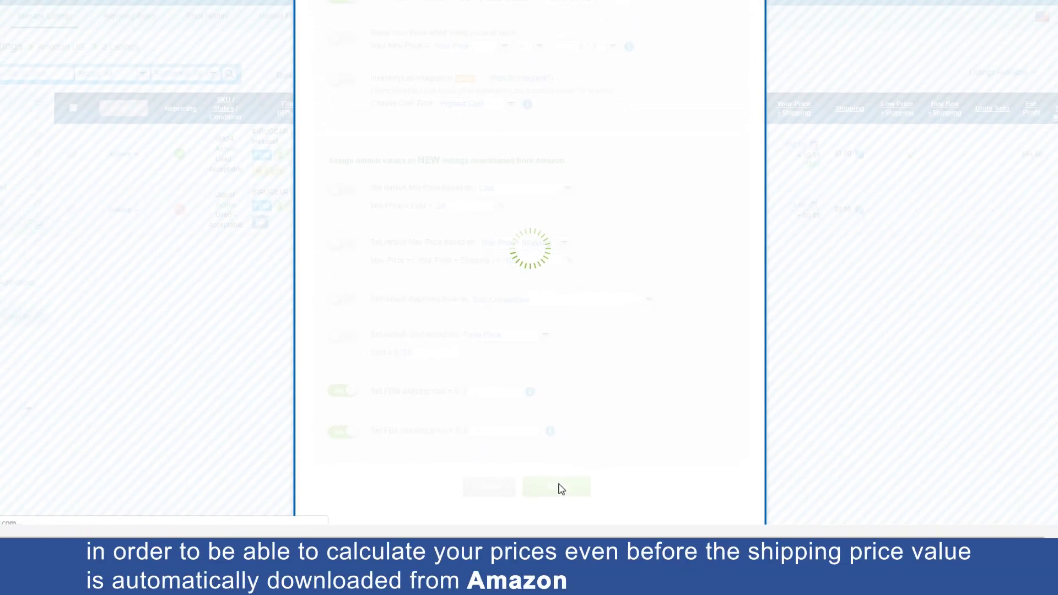